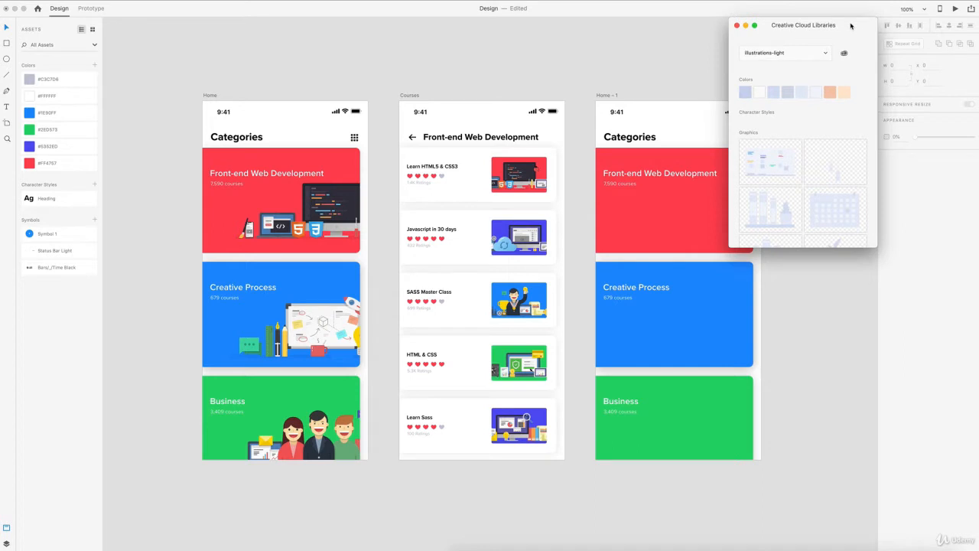
- Move the Creative Cloud Libraries panel aside and return focus to the XD design screens
drag(848, 26, 978, 23)
click(291, 50)
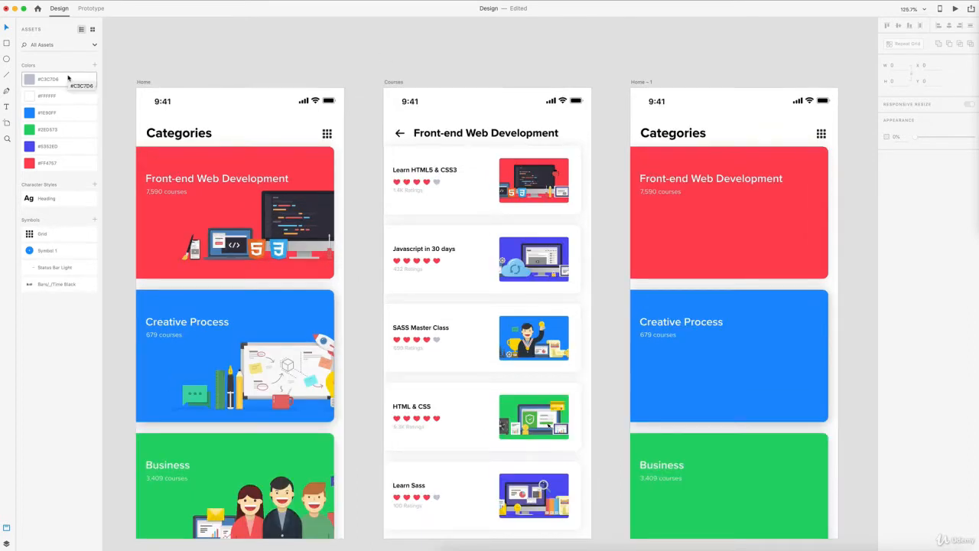
- Try filling the Categories heading with #5352ED, then undo the change
click(175, 134)
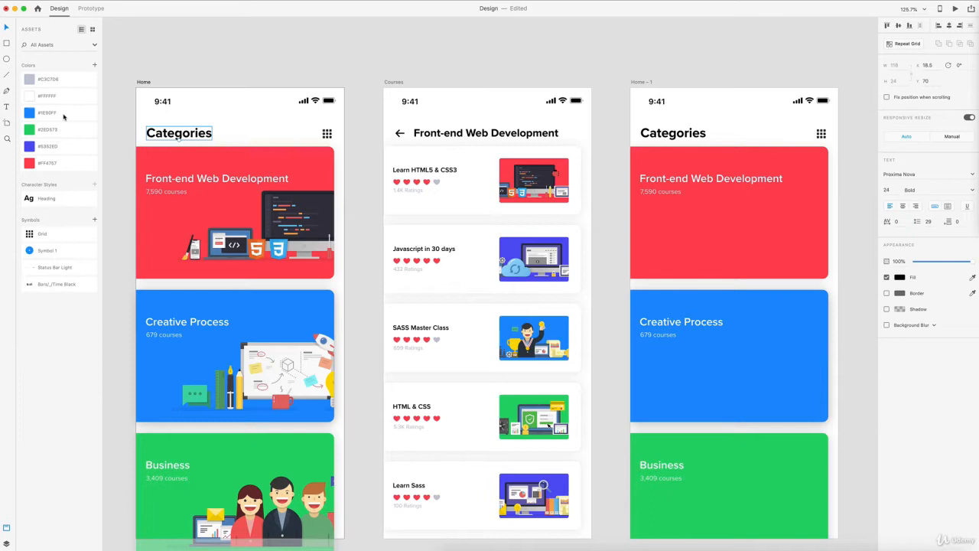
click(31, 148)
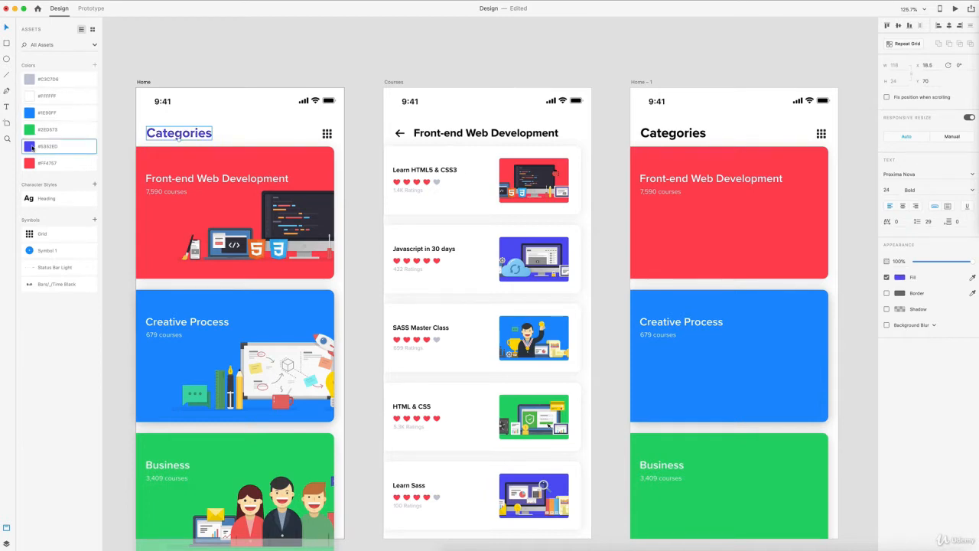
key(super+z)
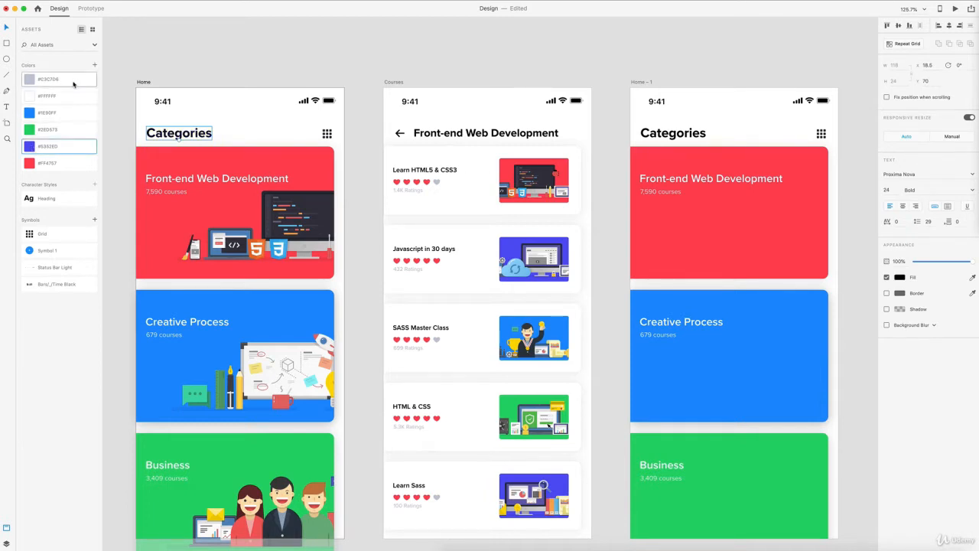
- Rename the #1E90FF document colour to 'Main Blue' and show where it is used
right_click(65, 114)
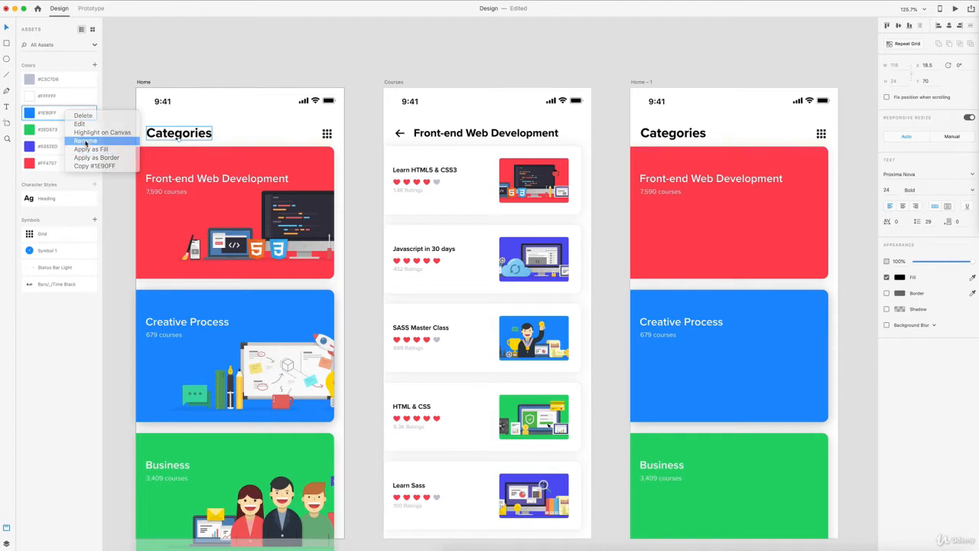
click(87, 142)
text(Main B)
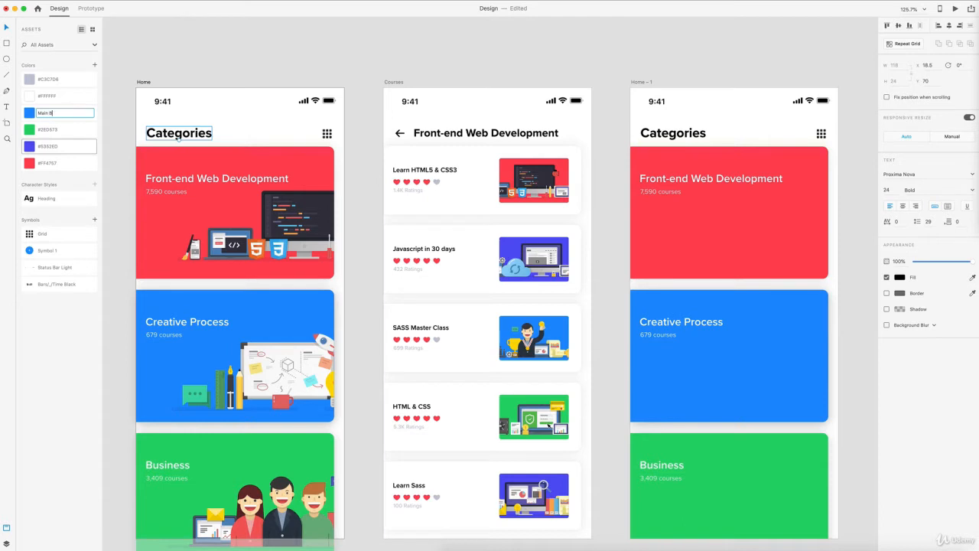
text(lue)
key(Return)
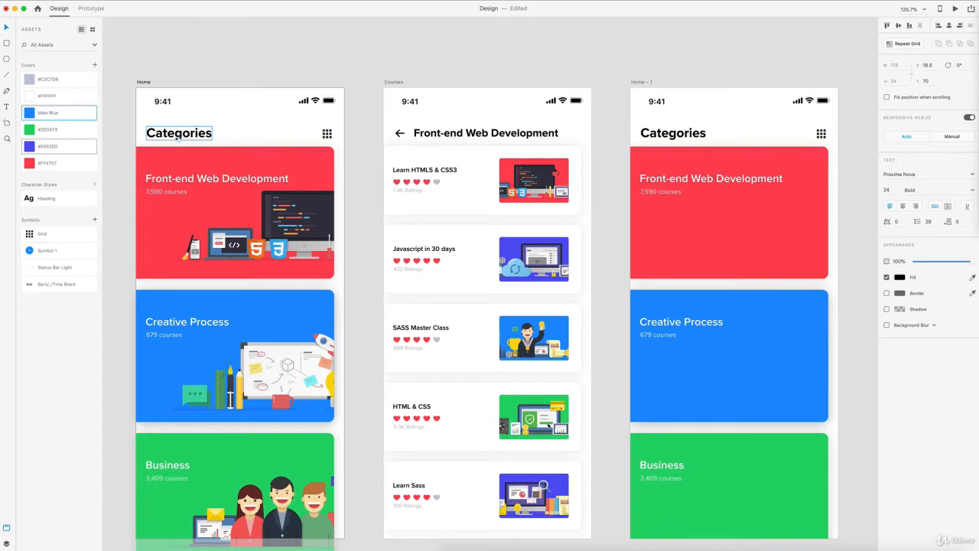
right_click(66, 112)
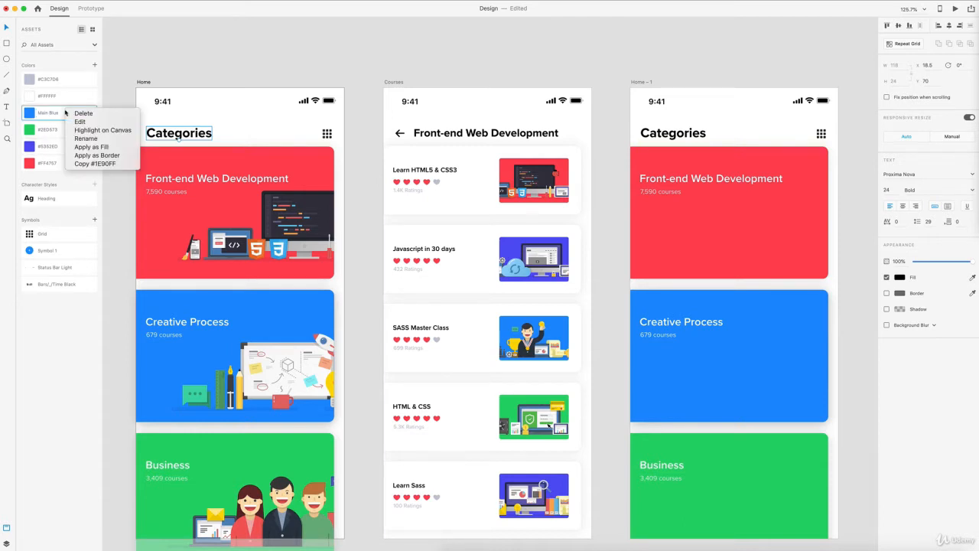
click(97, 130)
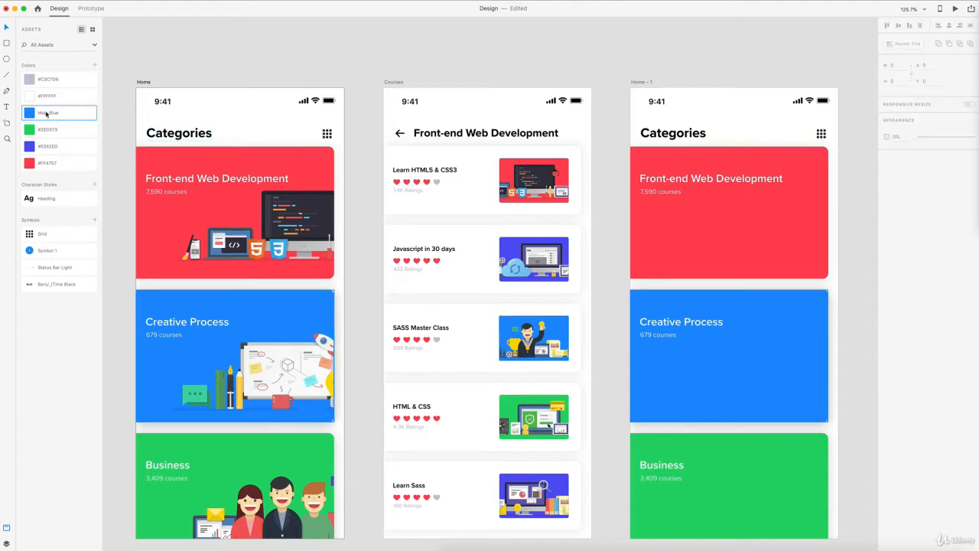
- Highlight on canvas every element using #FF4757, leaving the Main Blue options unused
right_click(69, 163)
click(105, 181)
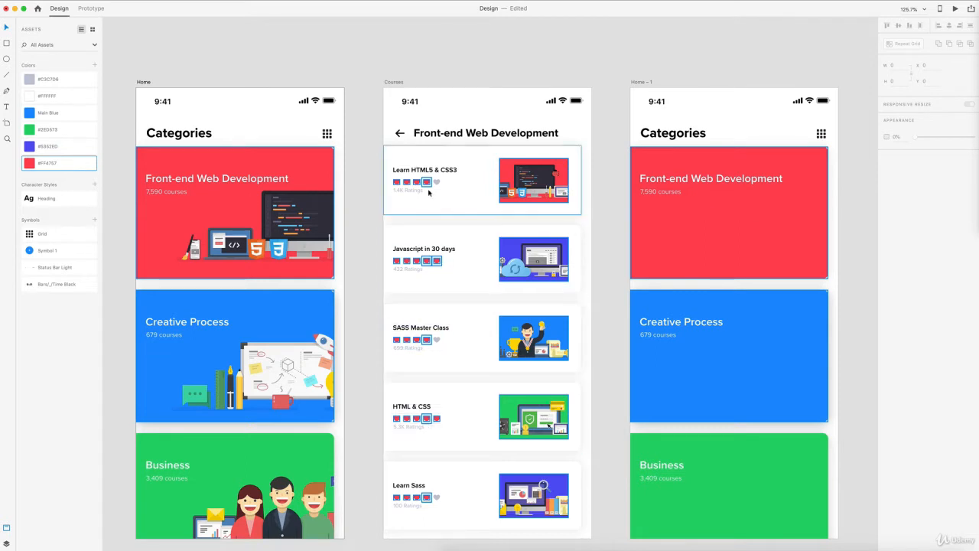
right_click(70, 114)
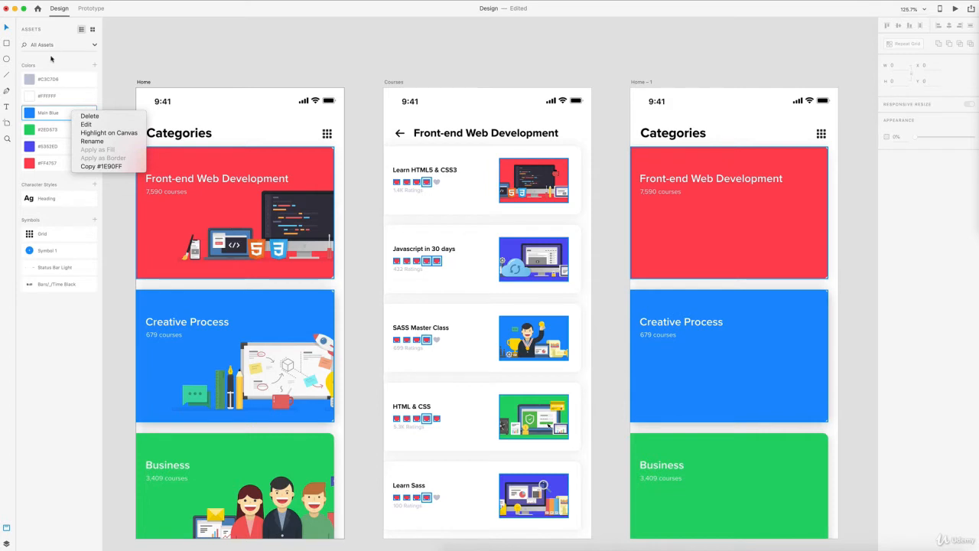
click(52, 58)
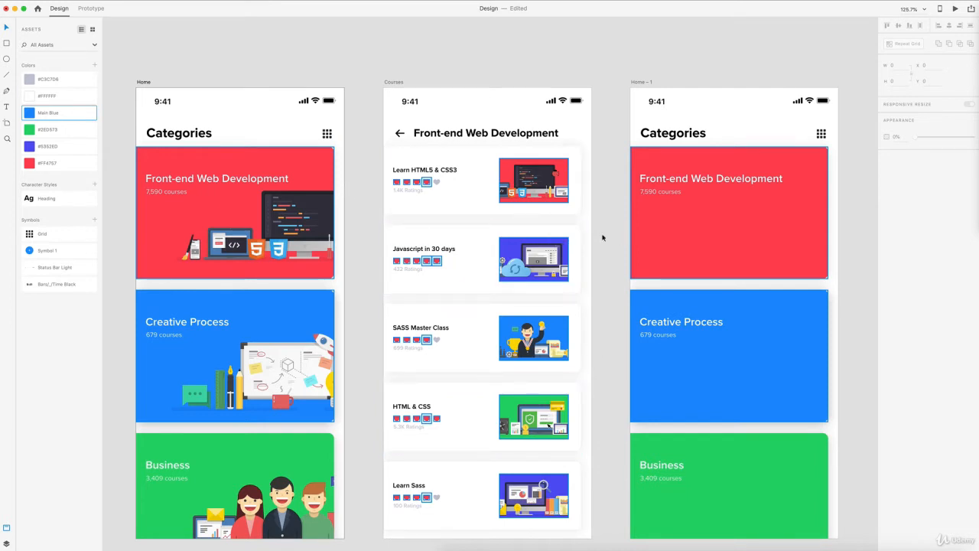
- Edit the #FF4757 document colour, shifting its hue to purple #AA47FF
right_click(77, 161)
click(103, 175)
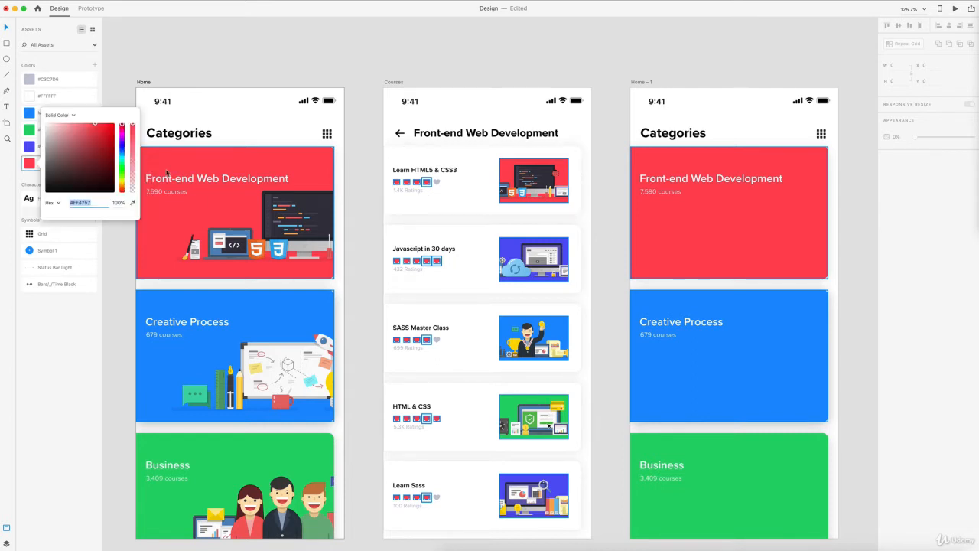
click(121, 140)
drag(121, 139, 121, 143)
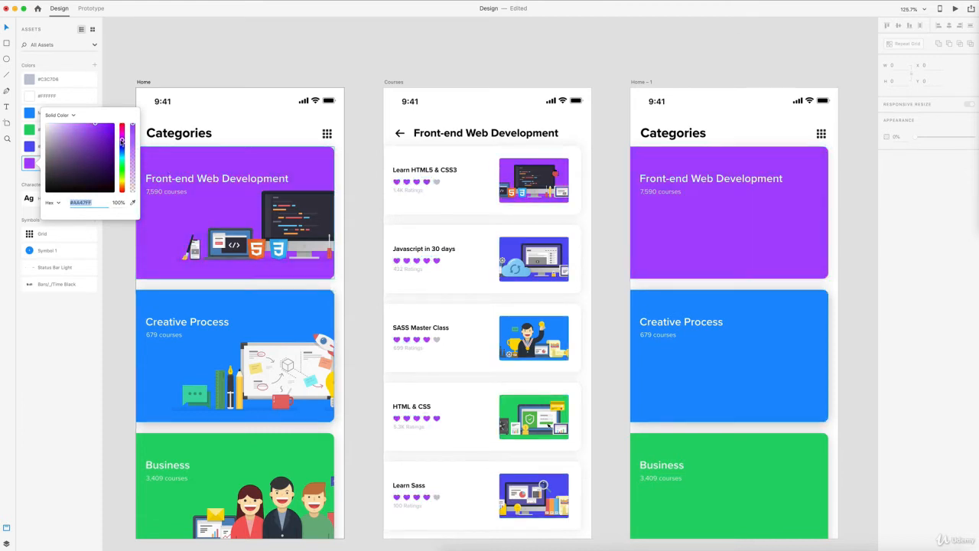
click(373, 164)
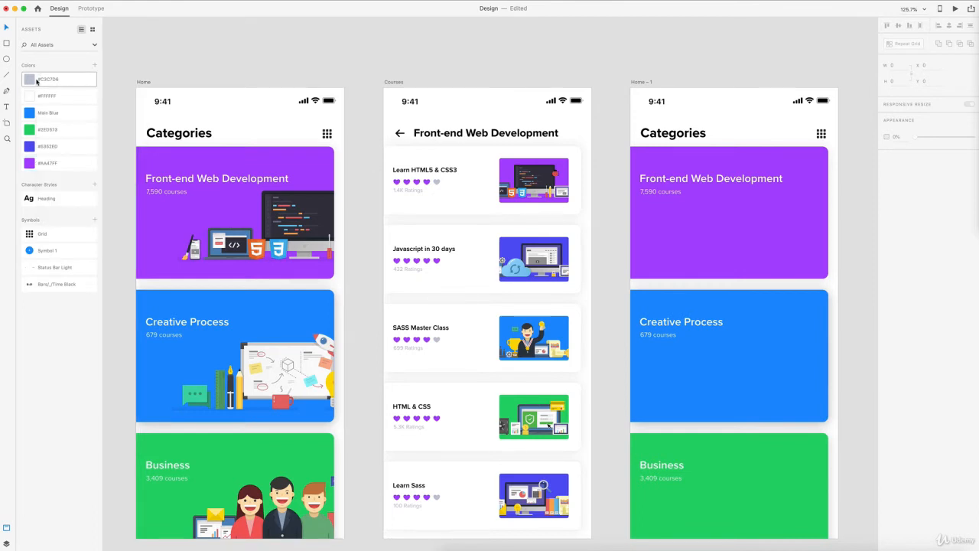
right_click(53, 200)
click(85, 220)
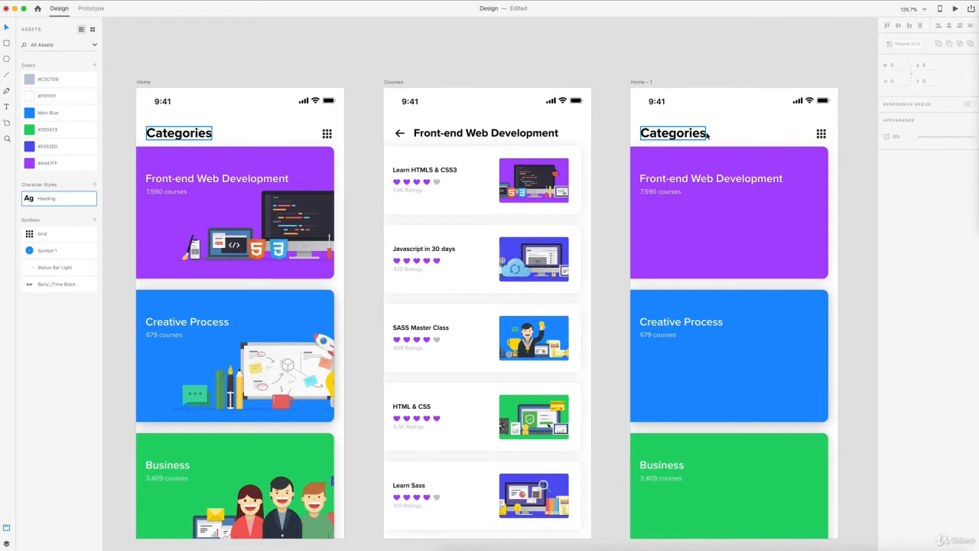
right_click(59, 200)
click(71, 209)
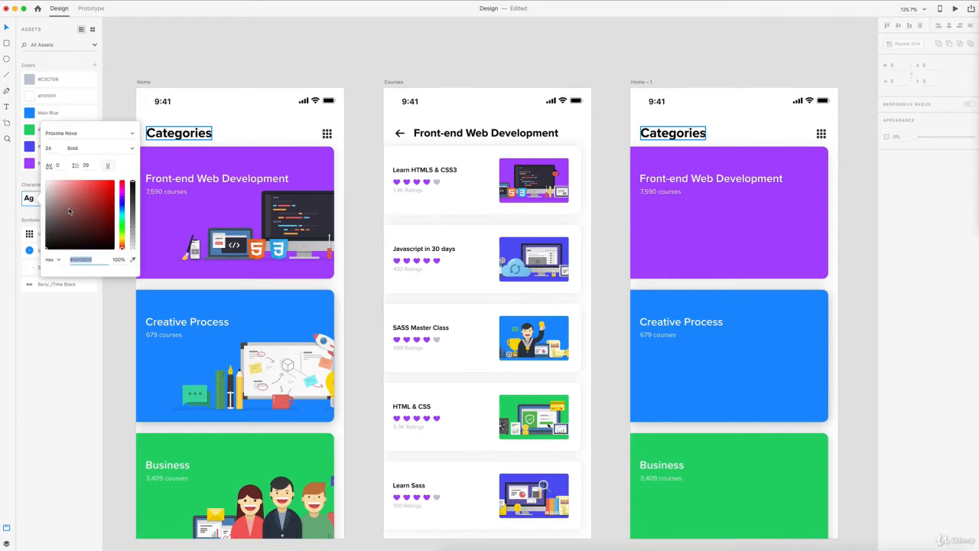
drag(85, 199, 92, 181)
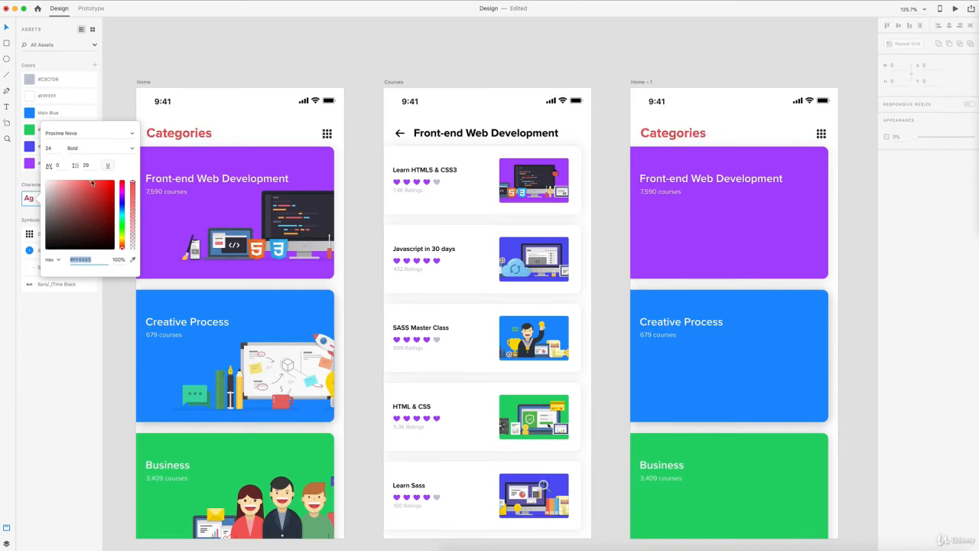
click(107, 134)
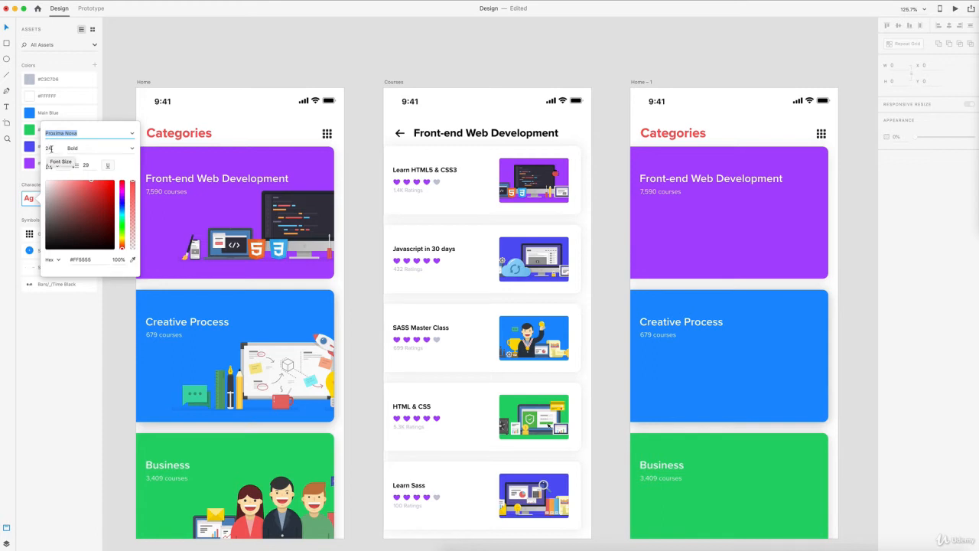
click(99, 104)
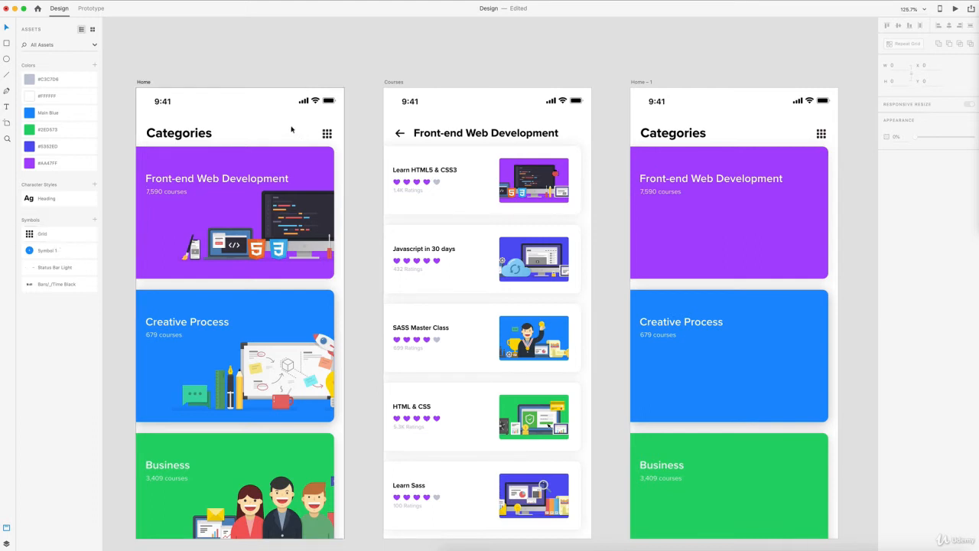
scroll(301, 130, up, 10)
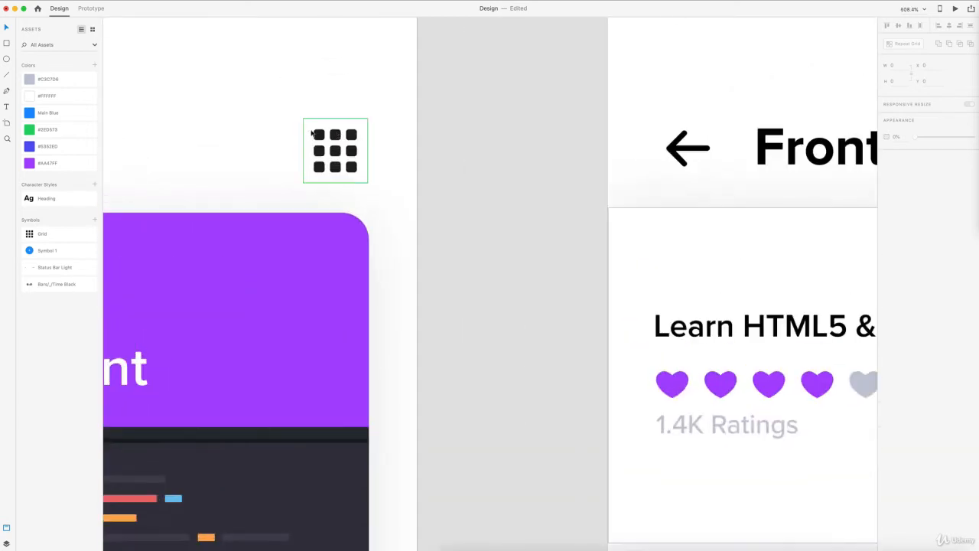
click(351, 141)
click(319, 209)
click(328, 226)
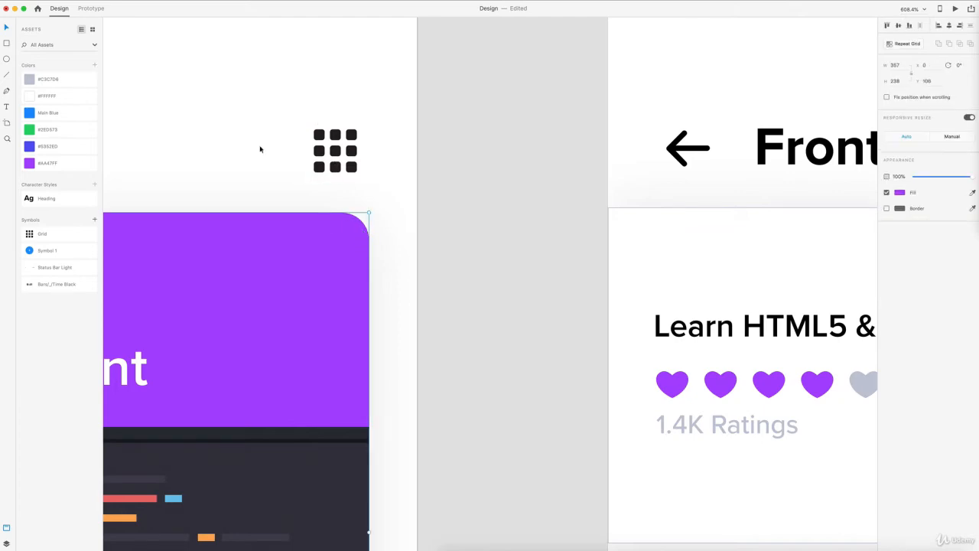
click(336, 150)
scroll(352, 150, down, 6)
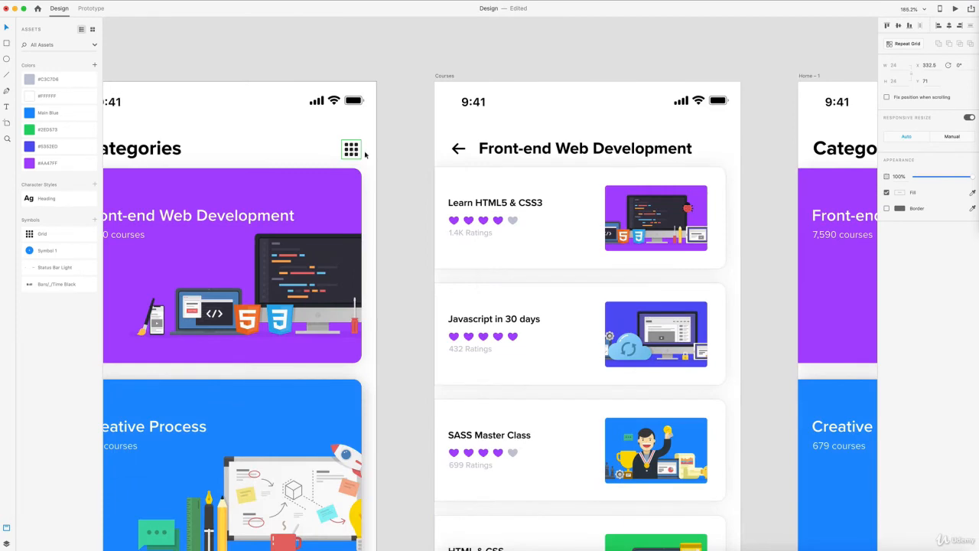
scroll(365, 148, right, 10)
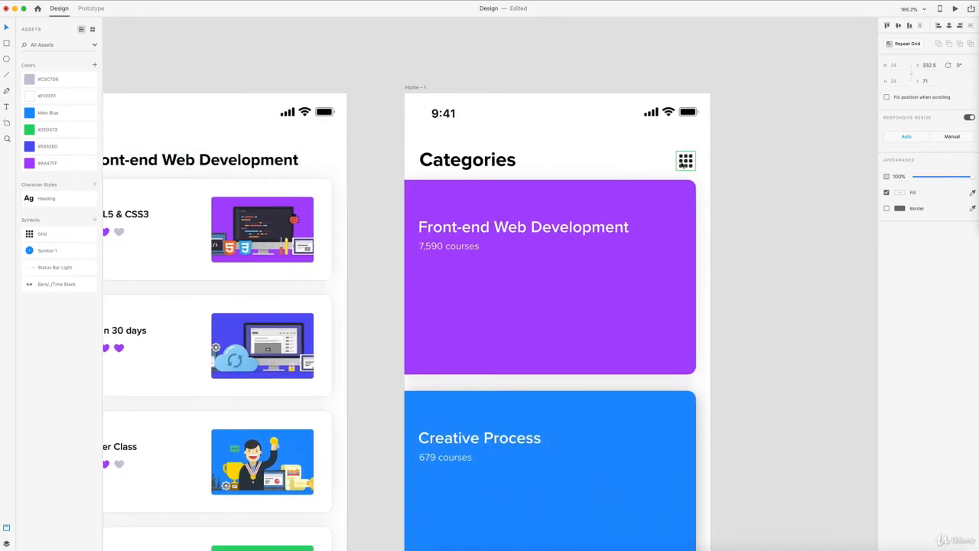
scroll(678, 166, left, 10)
scroll(370, 186, down, 3)
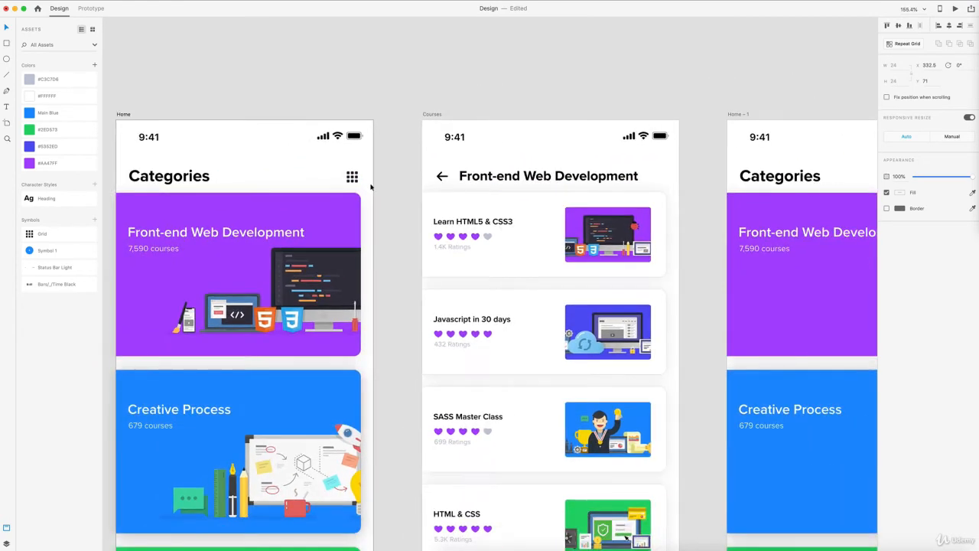
scroll(372, 186, right, 4)
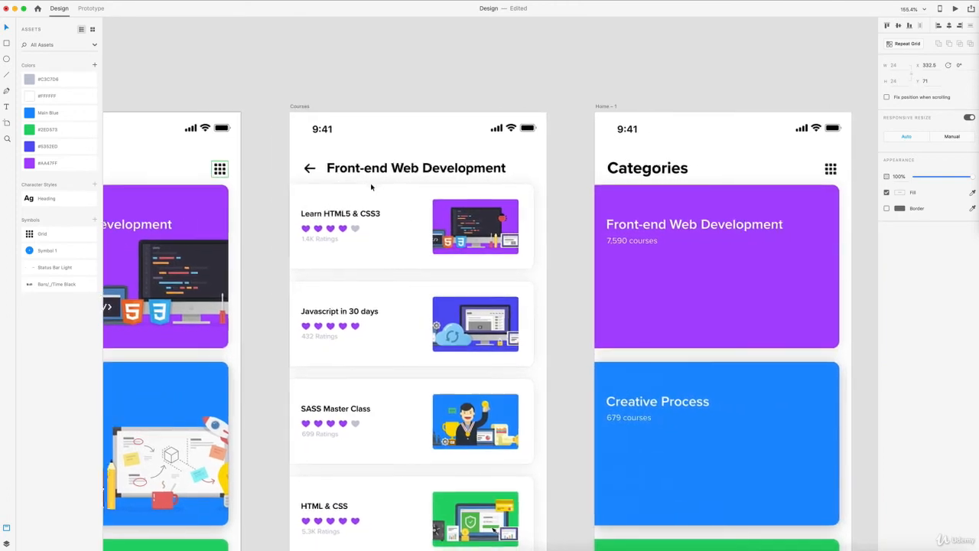
double_click(218, 170)
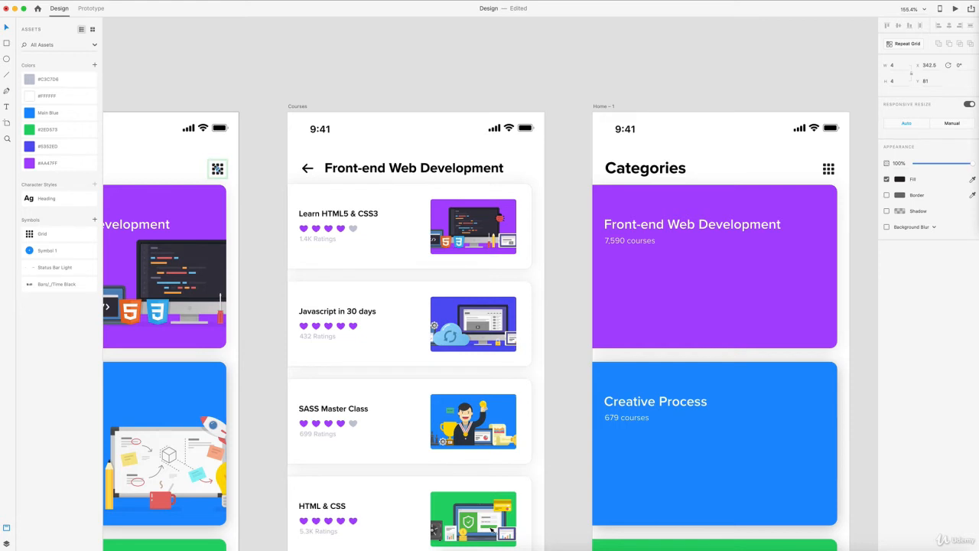
click(900, 180)
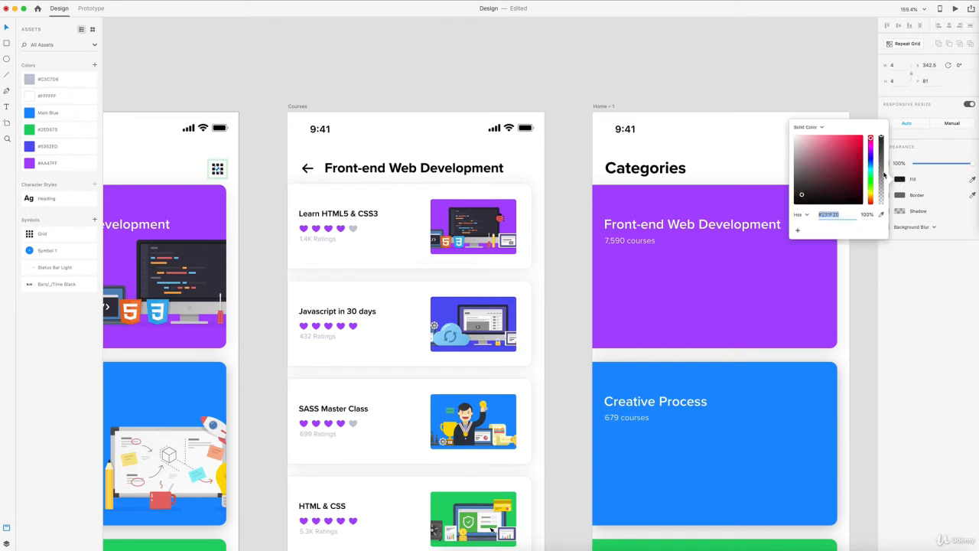
drag(847, 160, 844, 137)
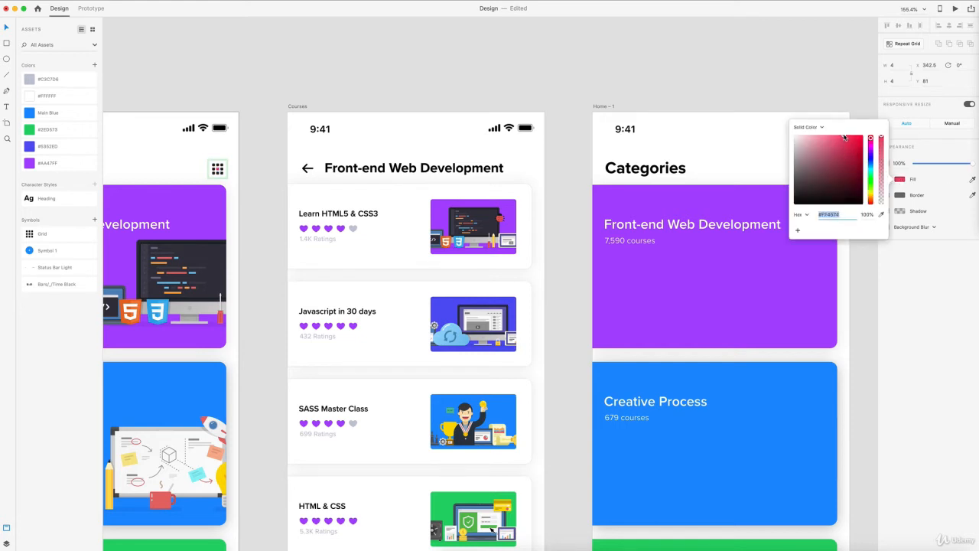
click(546, 52)
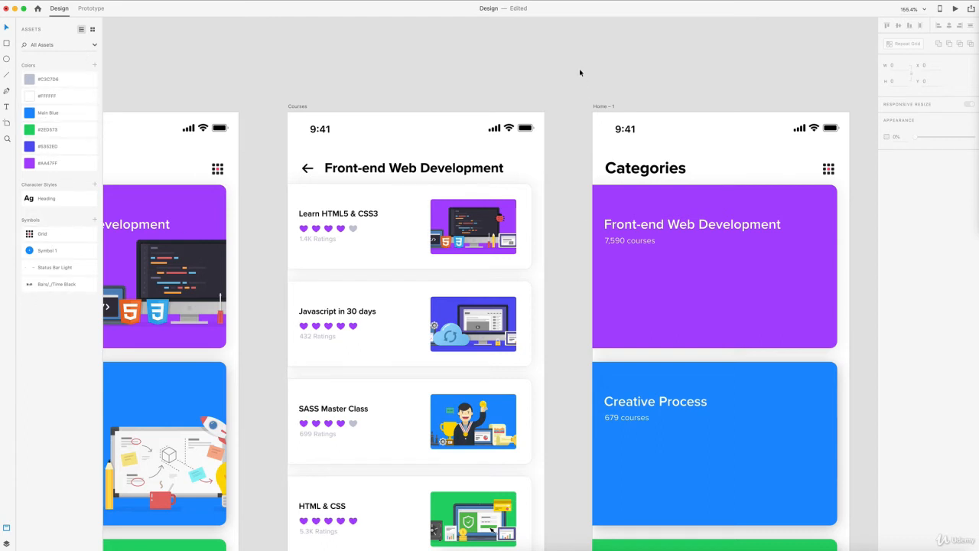
key(super+z)
key(Escape)
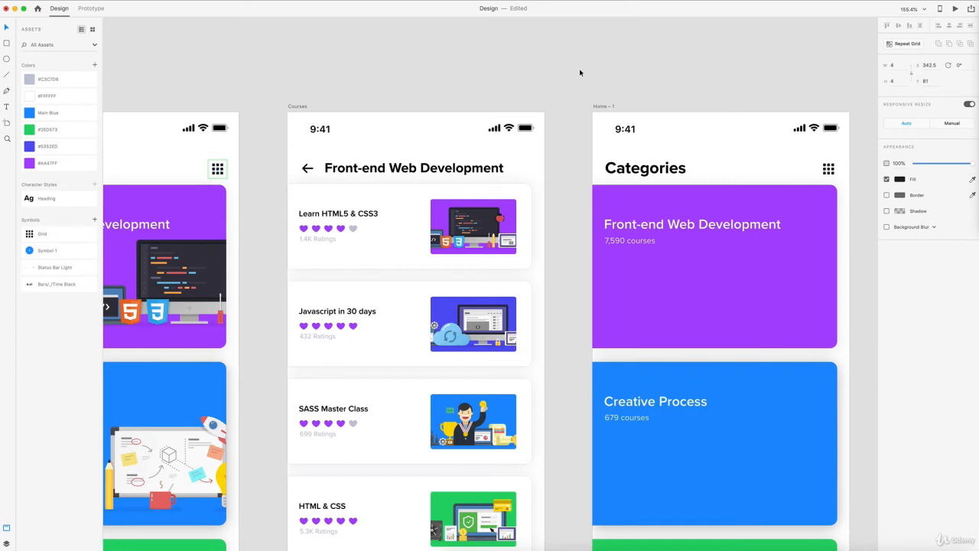
scroll(580, 73, down, 5)
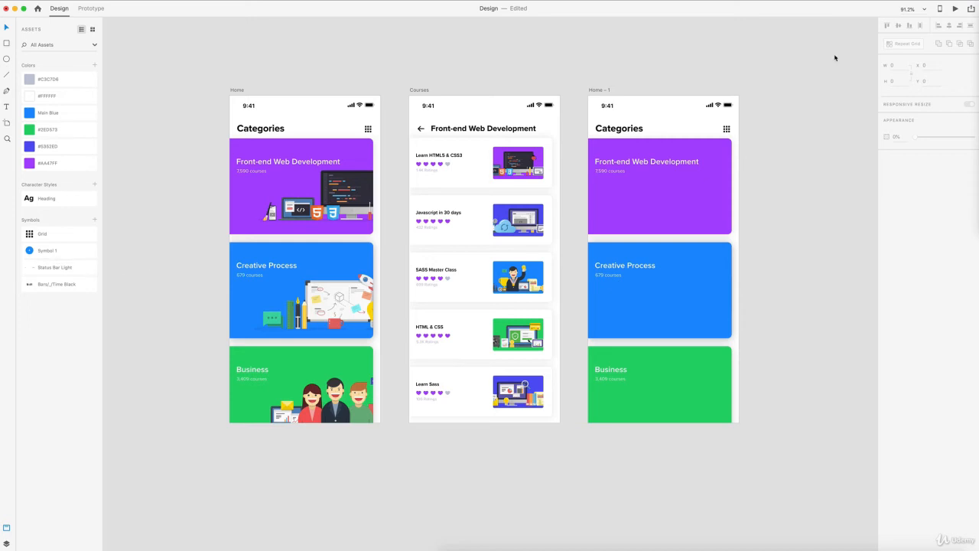
- Bring the Creative Cloud Libraries panel with illustrations-light into view beside the three screens
drag(978, 26, 851, 26)
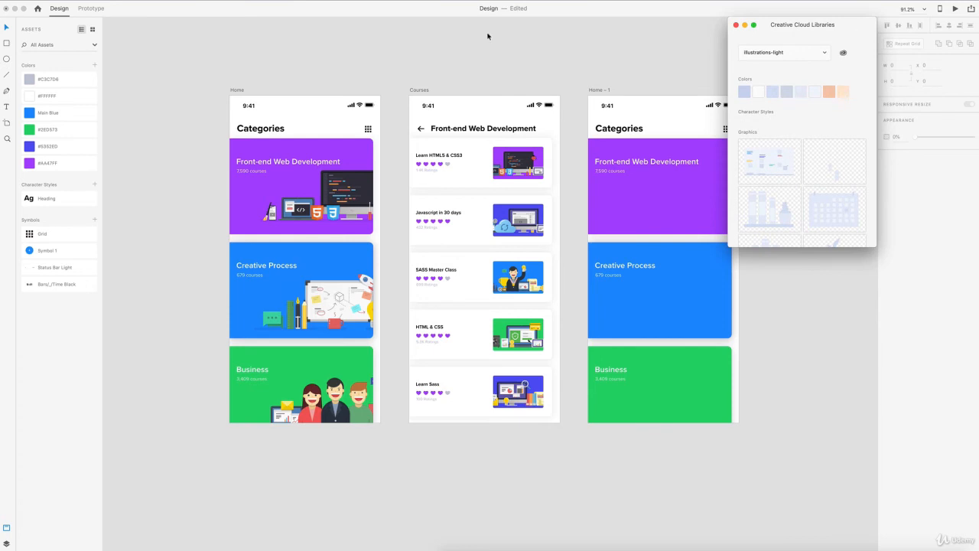
click(43, 4)
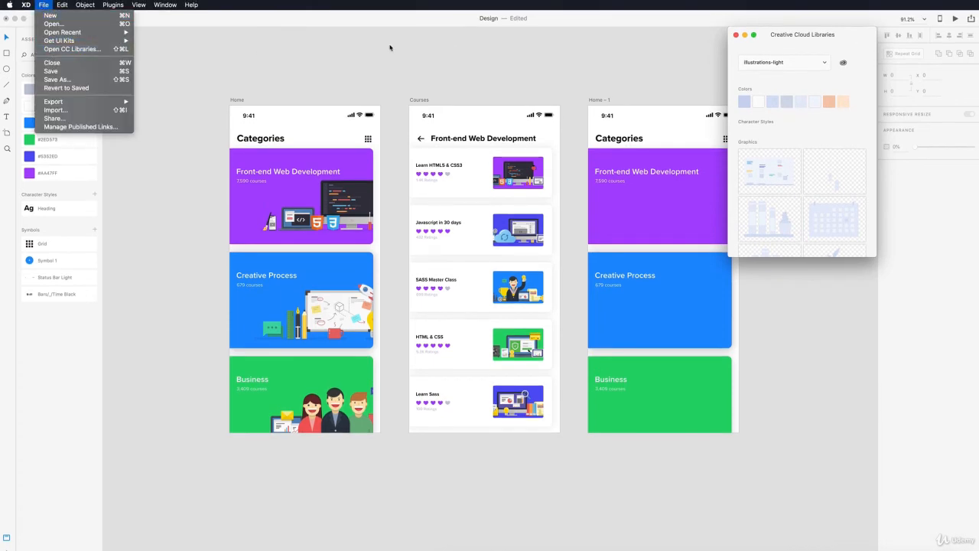
click(517, 68)
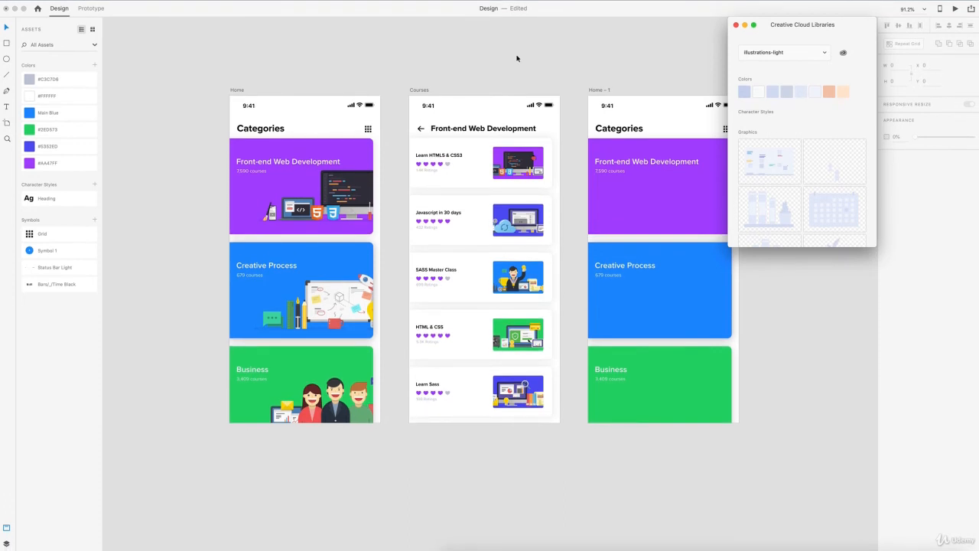
scroll(516, 58, right, 3)
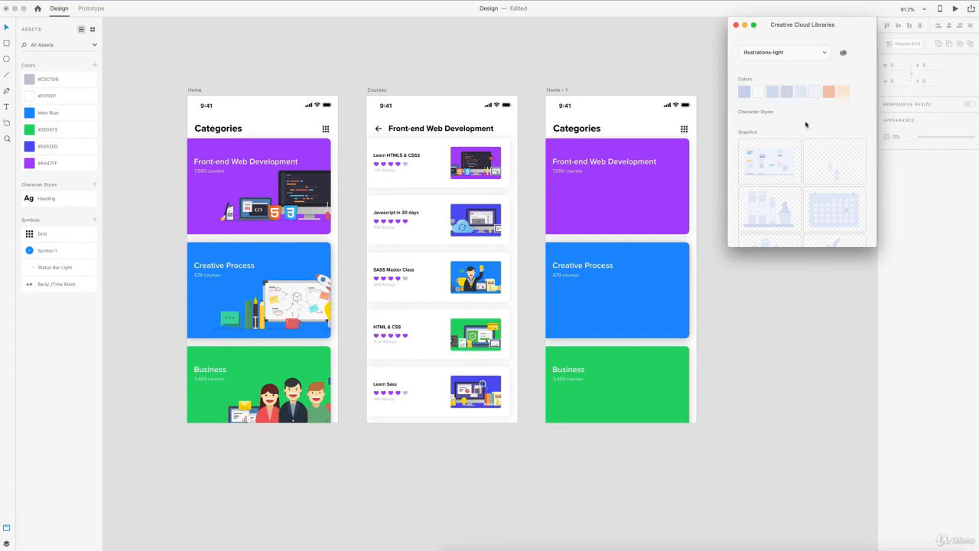
- Drop the Artwork 8 library graphic onto the Front-end Web Development card on Home – 1
scroll(805, 123, down, 3)
scroll(805, 123, up, 3)
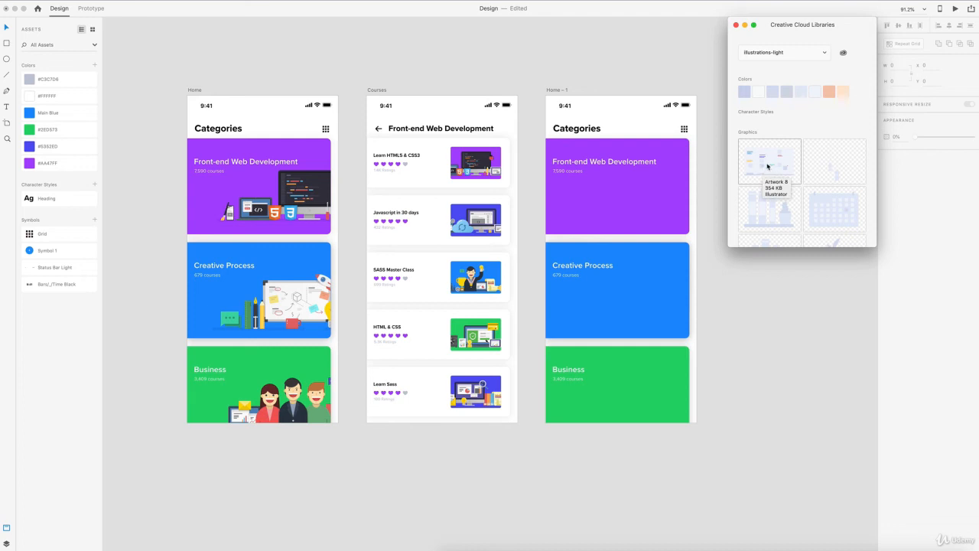
drag(769, 166, 660, 217)
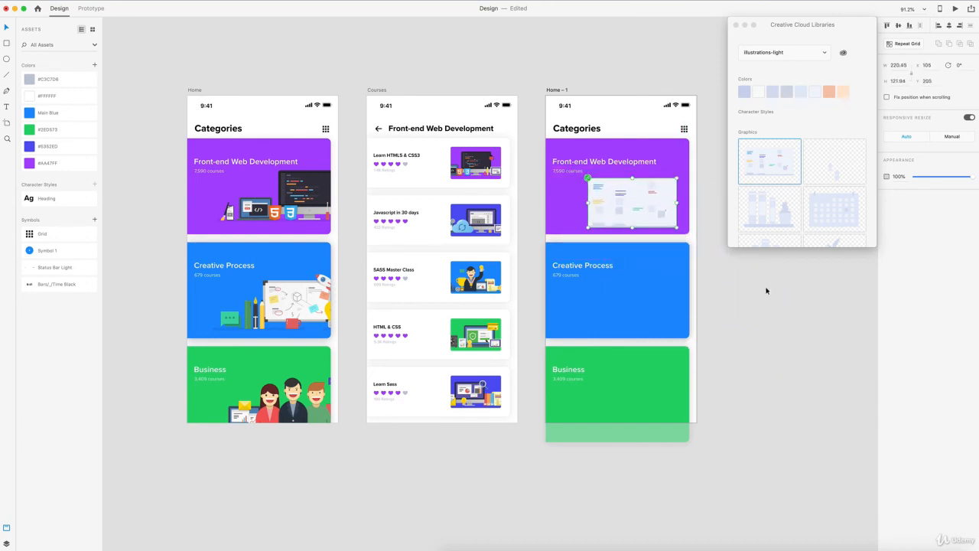
click(766, 291)
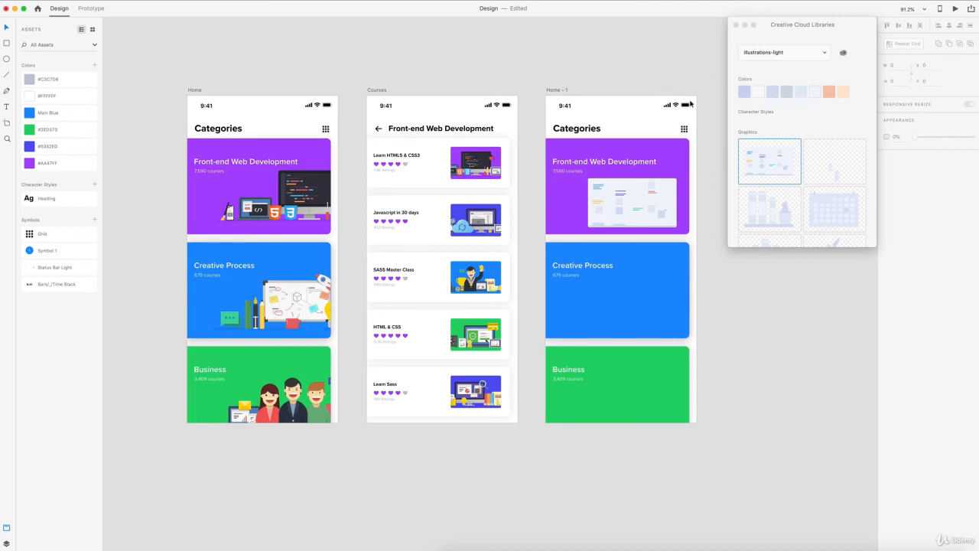
- Fill the Home – 1 Front-end card background with the library's light peach colour
click(644, 149)
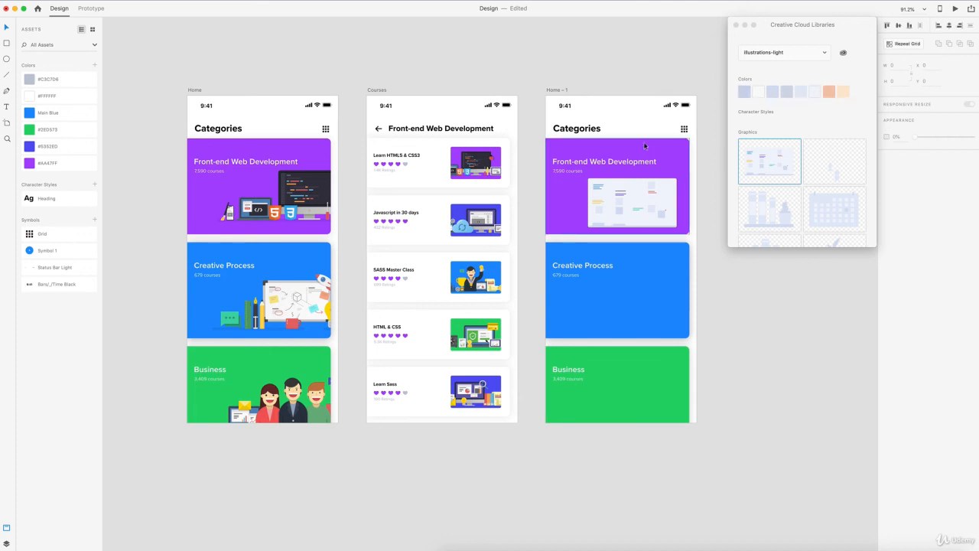
click(843, 93)
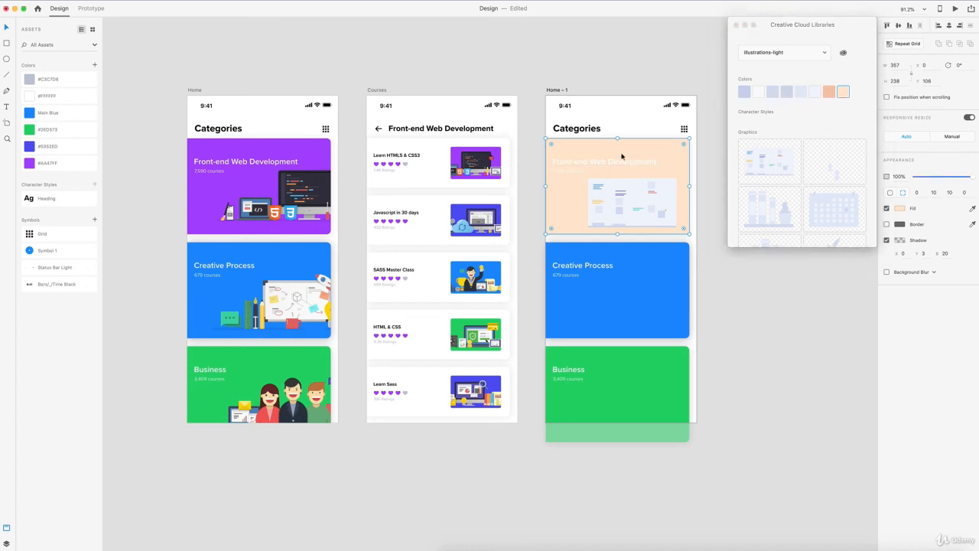
click(717, 156)
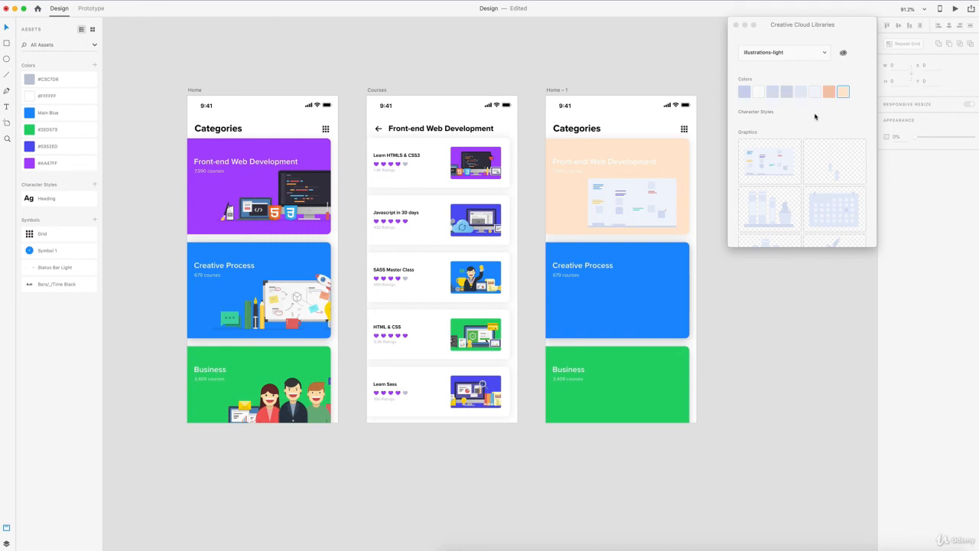
click(825, 117)
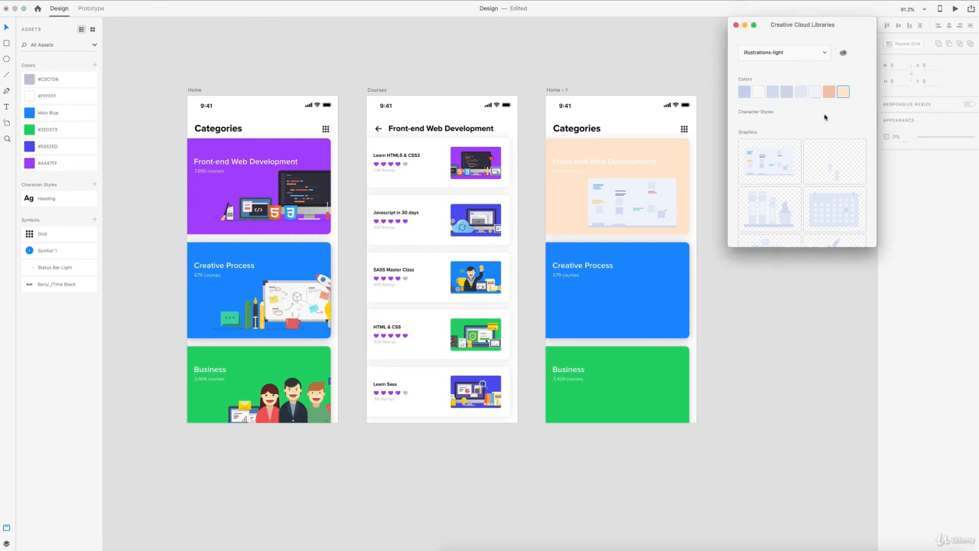